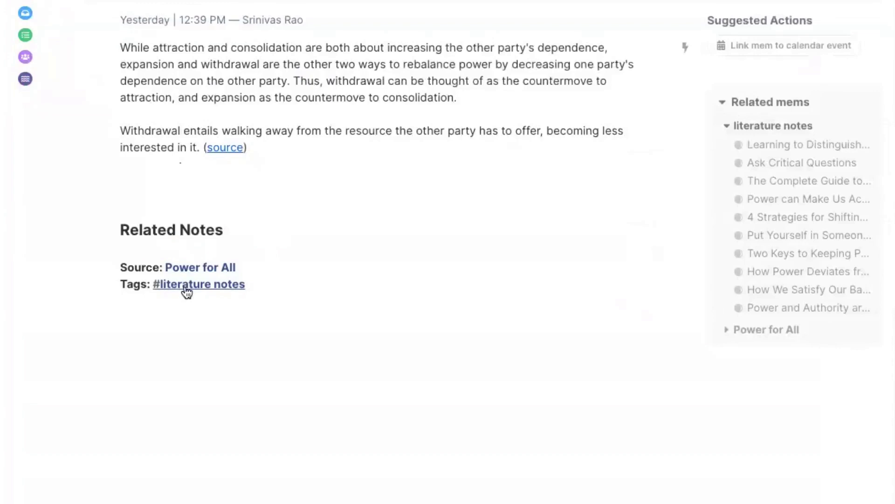
Step: Expand the left sidebar beside the Power for All note on withdrawal and rebalancing power
mouse_move(36, 64)
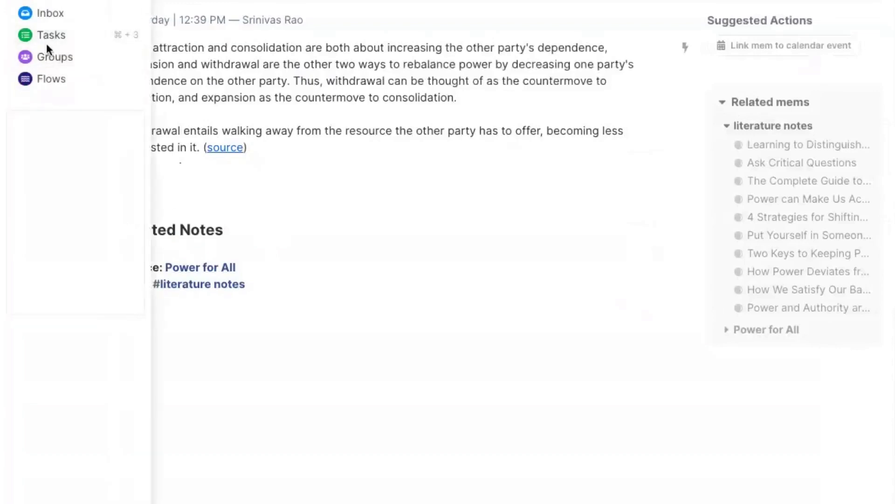
click(52, 80)
click(191, 215)
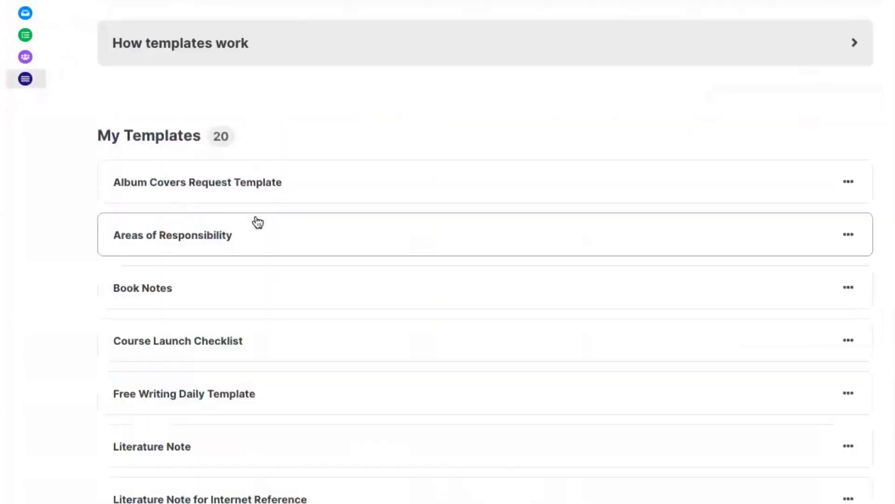
scroll(280, 243, down, 3)
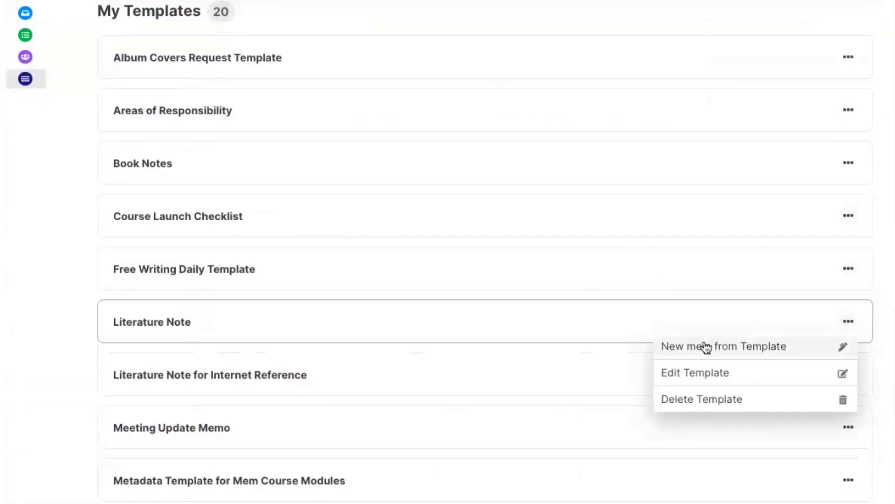
click(698, 372)
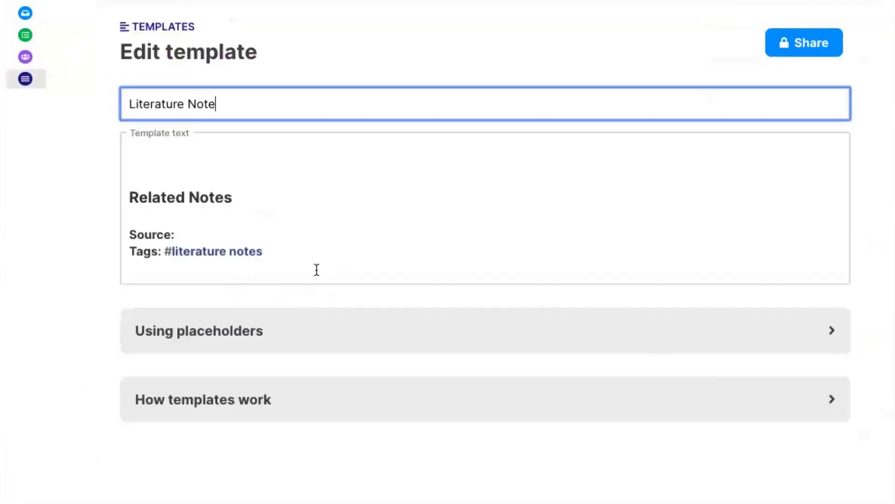
scroll(316, 267, down, 7)
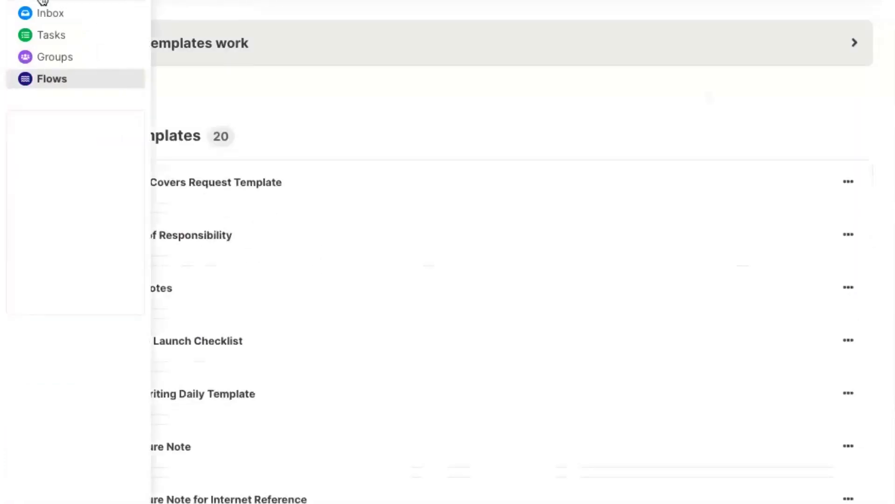
click(26, 2)
click(42, 14)
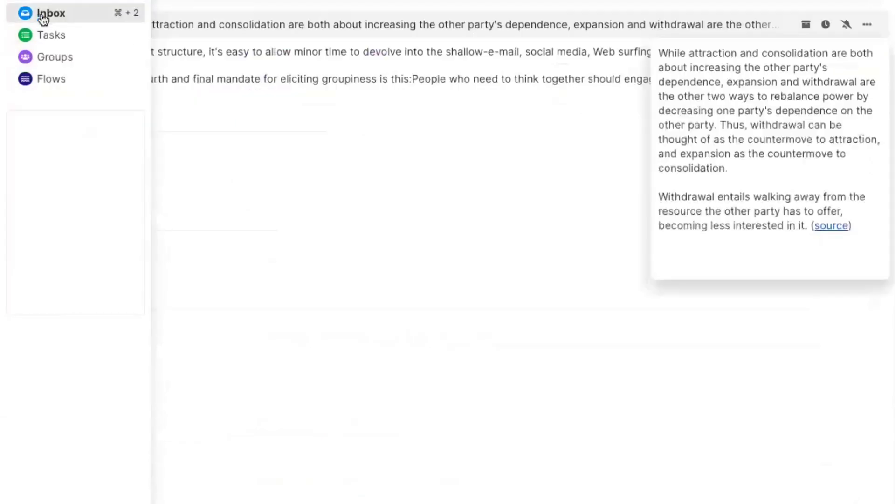
click(236, 26)
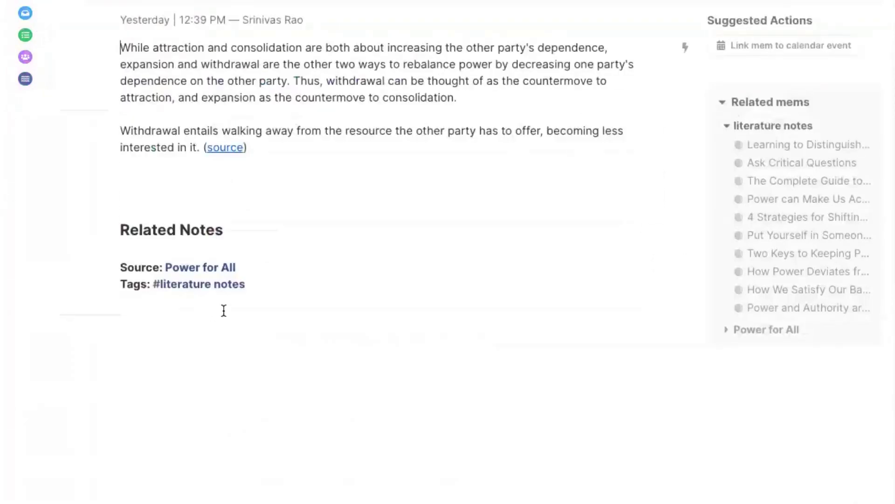
Step: Discard a half-typed /li command above Related Notes, then open 'Power can Make Us Act Like Jerks' from search
click(241, 200)
text(/li)
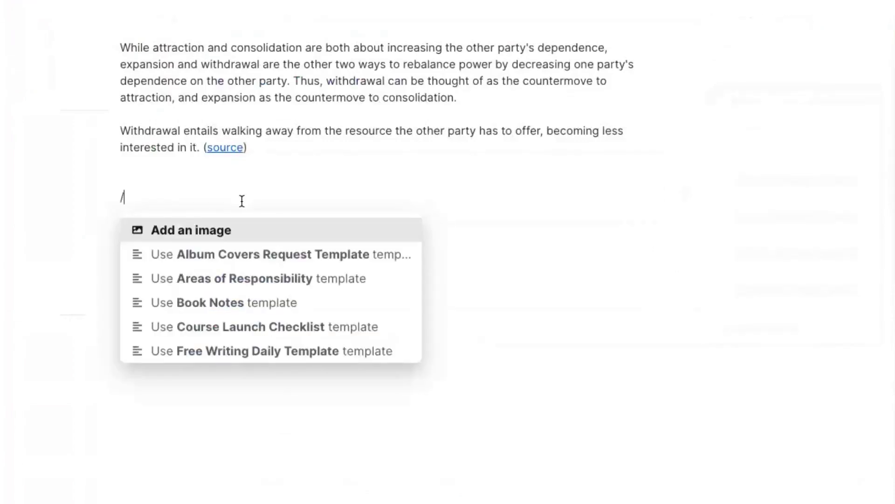
key(BackSpace)
key(BackSpace)
key(BackSpace)
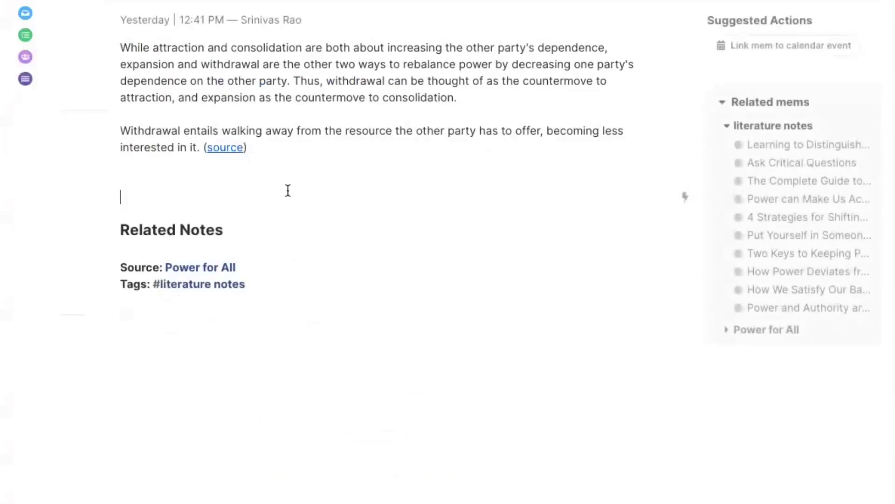
key(ctrl+Home)
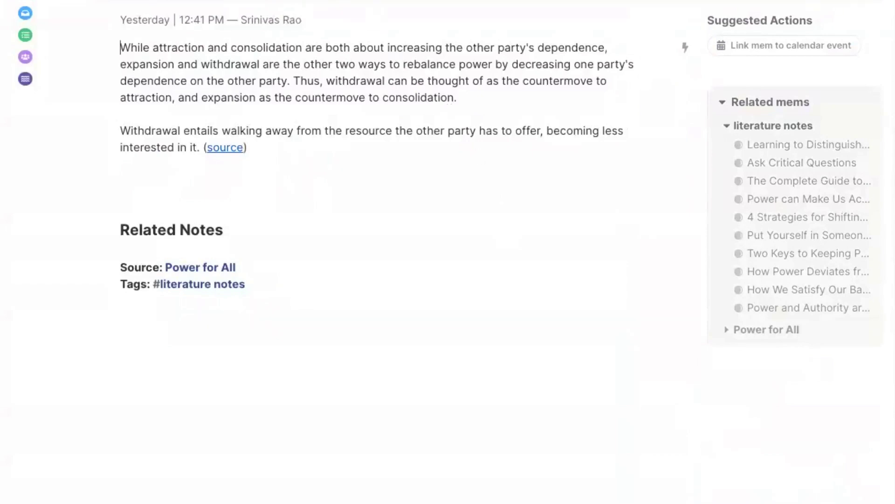
key(ctrl+k)
key(Return)
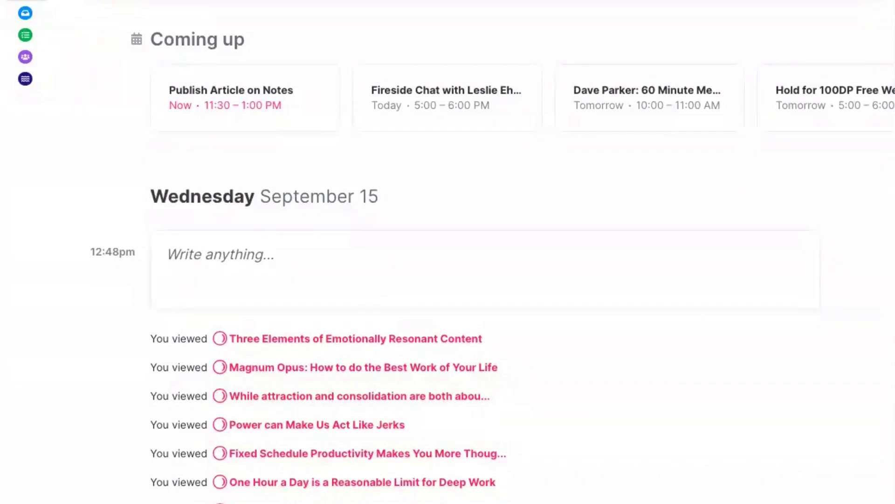
Step: Bring up the mem quick search from the September 15 home view
key(ctrl+o)
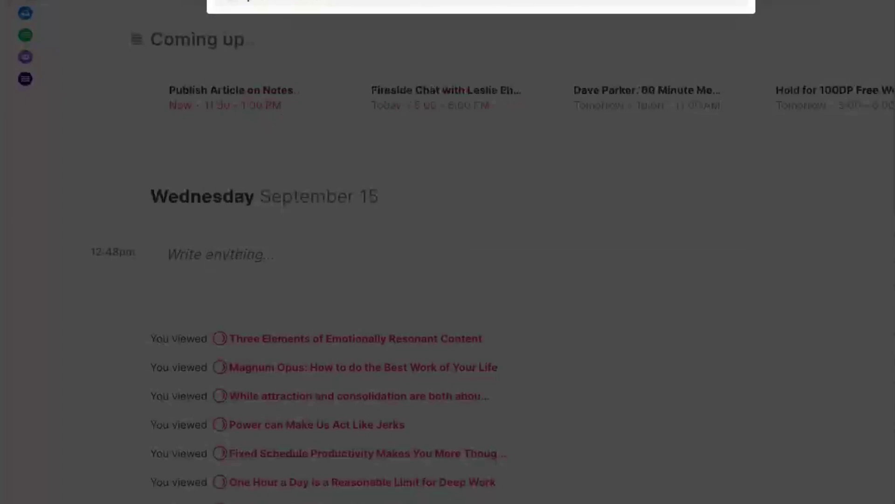
Step: Search for #permanent and scroll through all the matching mems
text(manent)
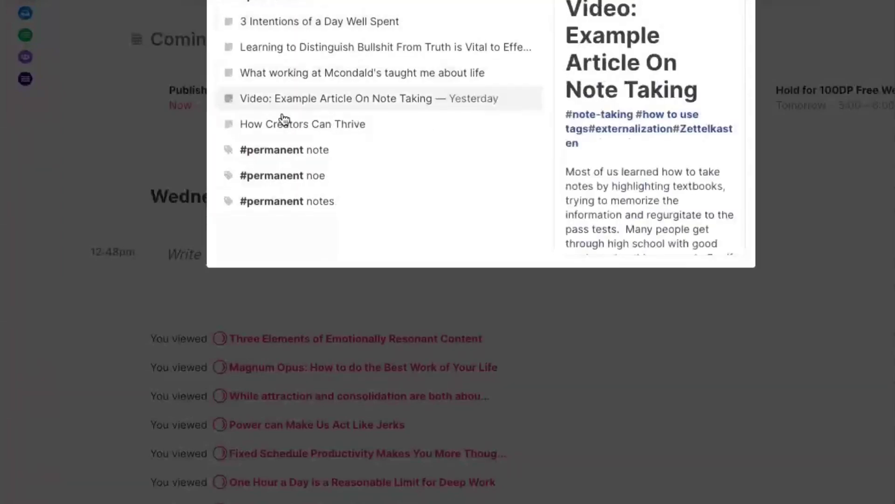
key(Return)
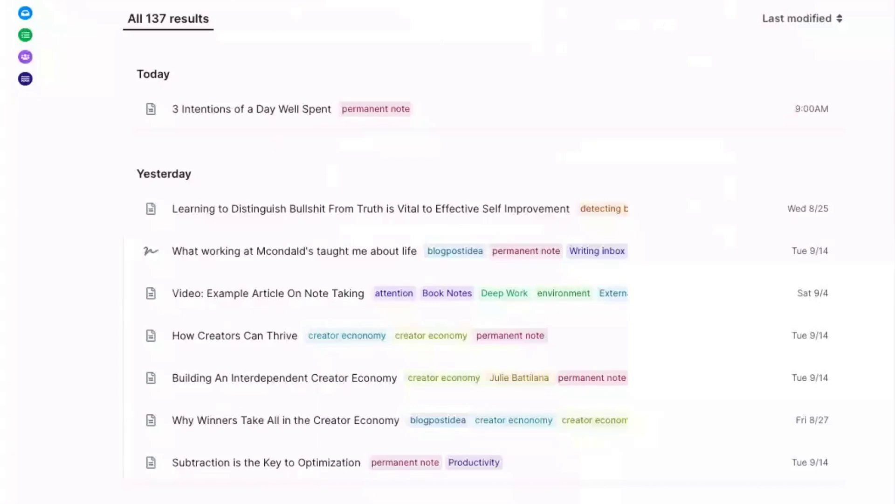
scroll(304, 182, down, 4)
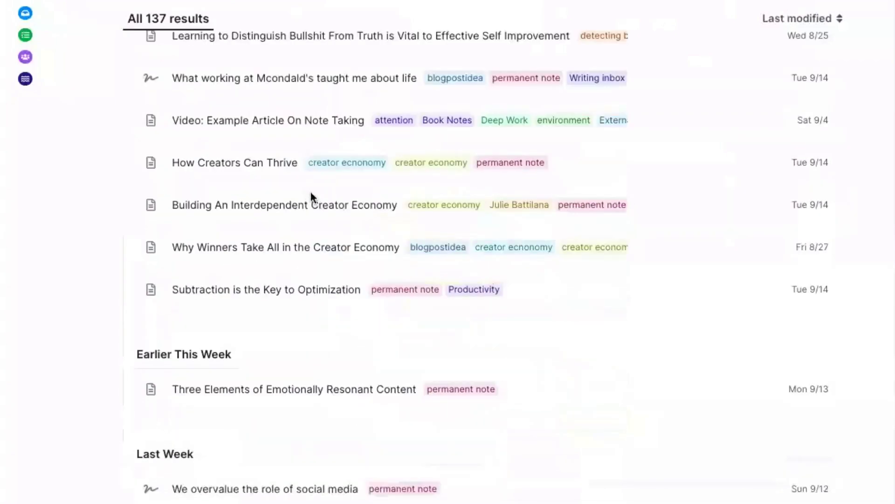
scroll(311, 193, down, 8)
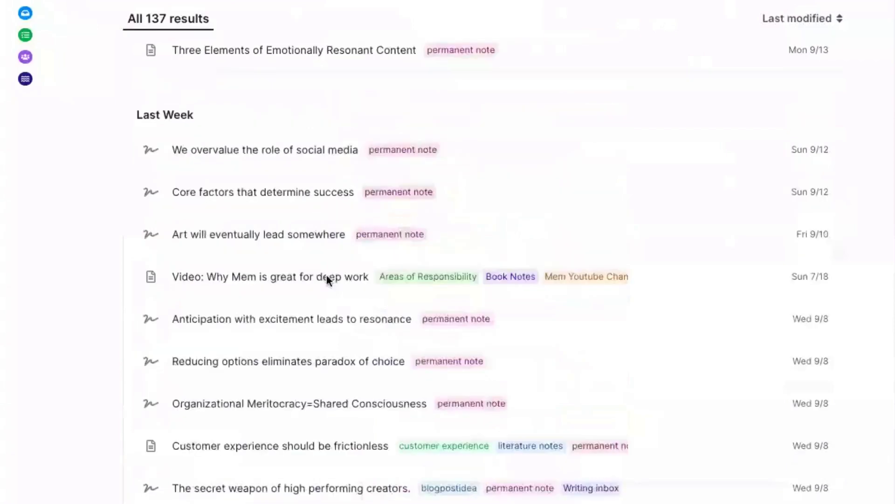
scroll(327, 276, down, 8)
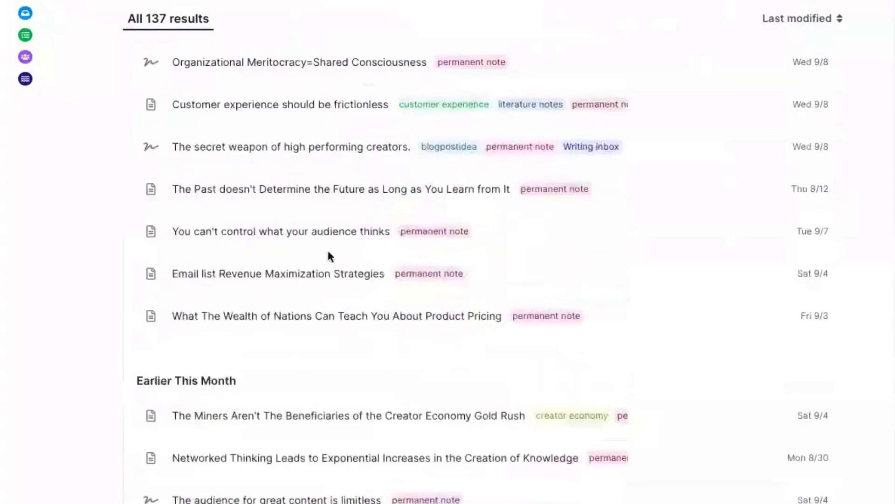
scroll(329, 254, down, 12)
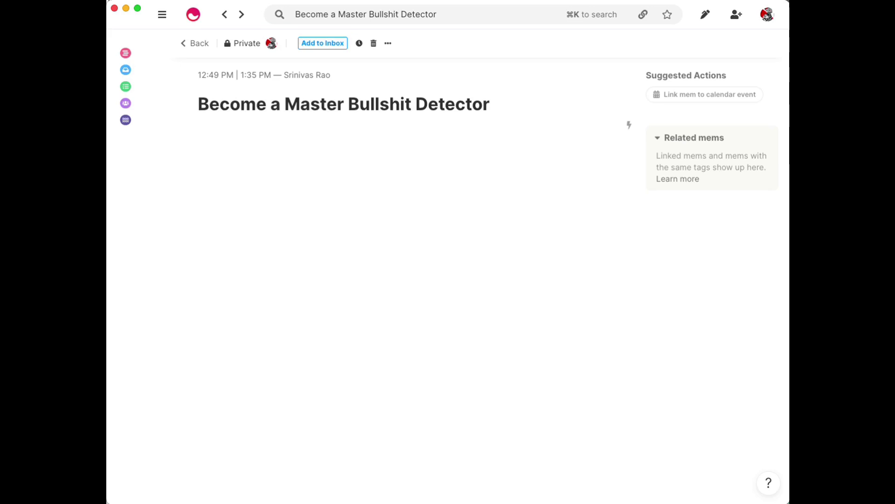
Step: Tag the new mem #detecting bullshit and open the related Ask Critical Questions mem alongside it
text(#det)
text(ecting)
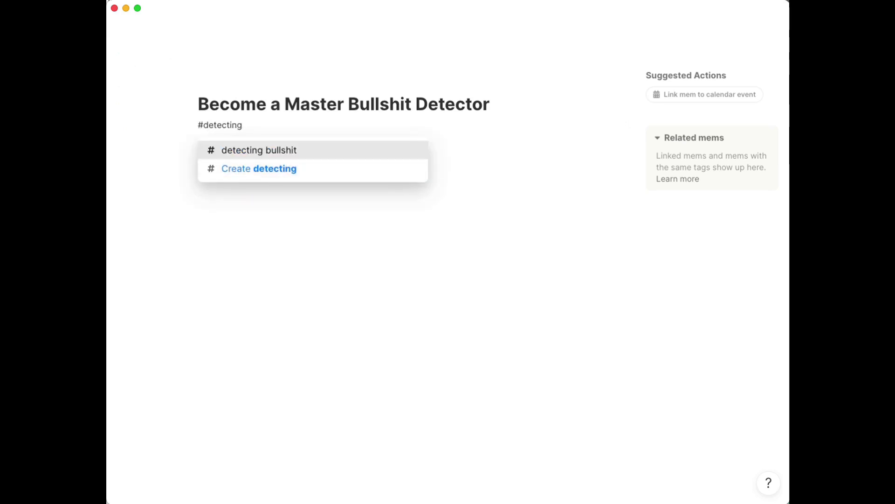
key(Return)
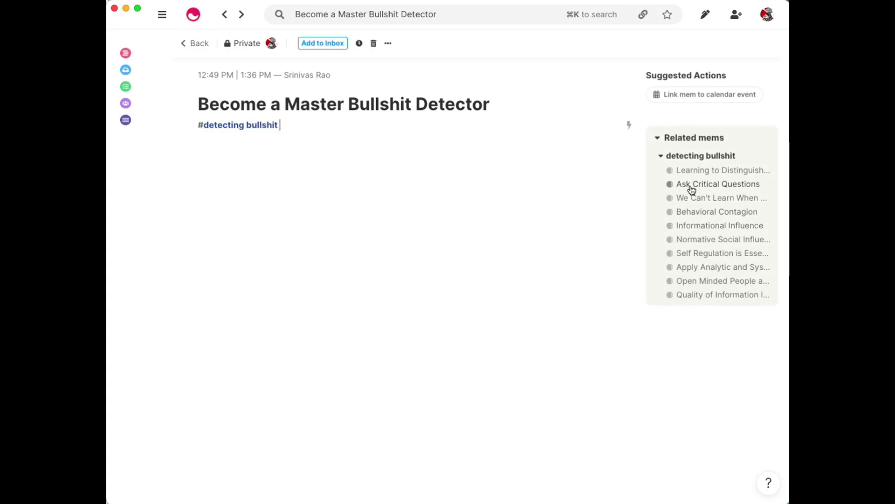
click(740, 190)
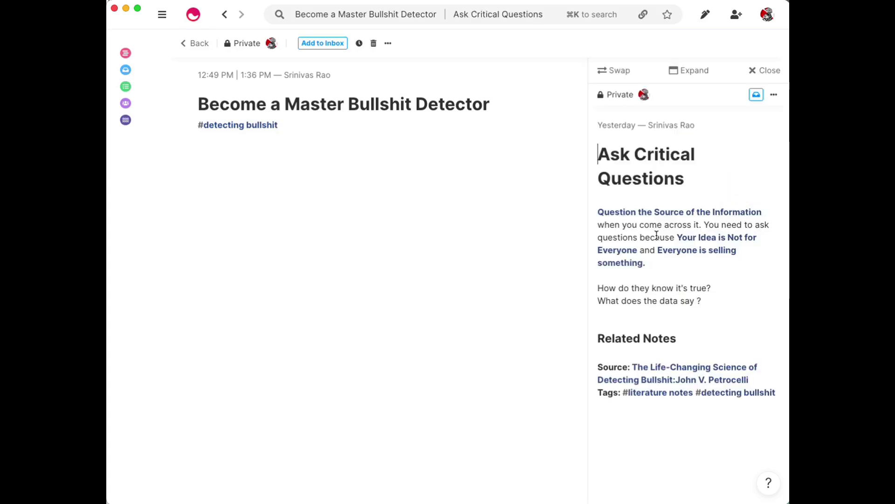
Step: Close the side view and paste the Ask Critical Questions note below the tag
click(767, 72)
click(373, 197)
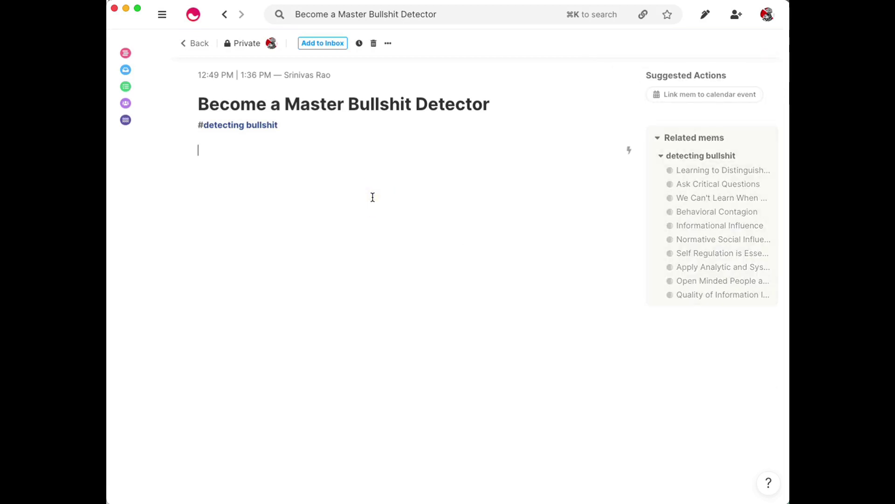
key(super+shift+space)
text(Learning)
key(BackSpace)
key(BackSpace)
key(BackSpace)
key(BackSpace)
key(BackSpace)
key(BackSpace)
key(BackSpace)
key(BackSpace)
key(BackSpace)
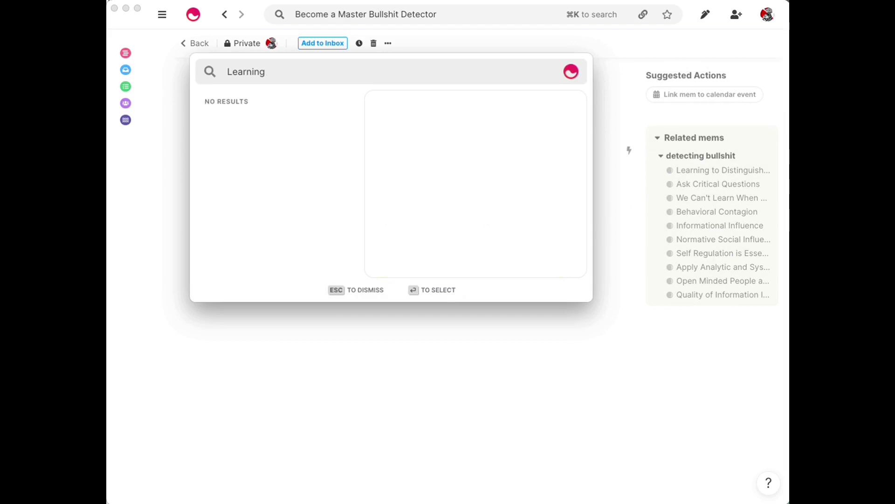
text(ask)
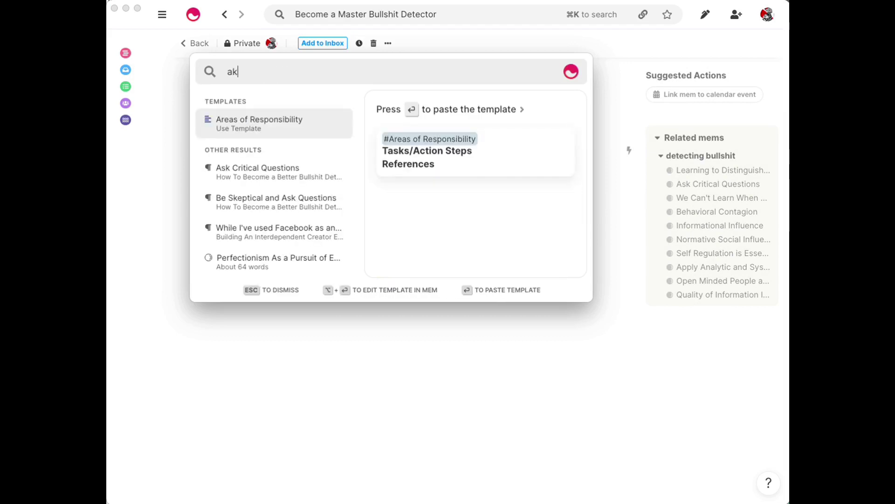
key(Return)
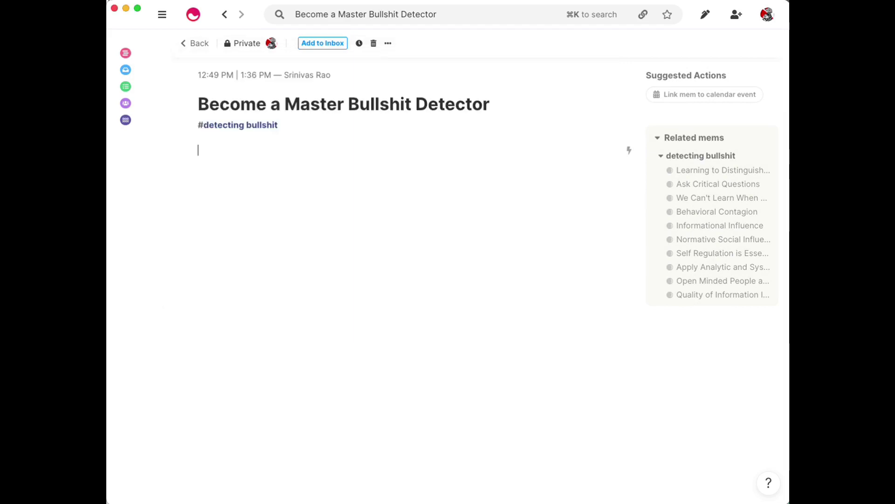
key(Return)
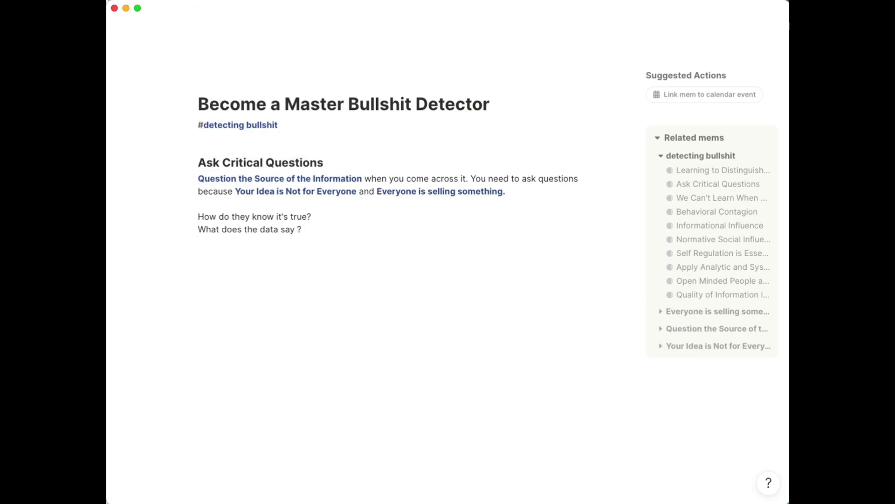
Step: Paste the Normative Social Influence note beneath it via a 'normative' search
key(super+k)
text(mp)
key(BackSpace)
key(BackSpace)
key(BackSpace)
key(BackSpace)
key(BackSpace)
key(BackSpace)
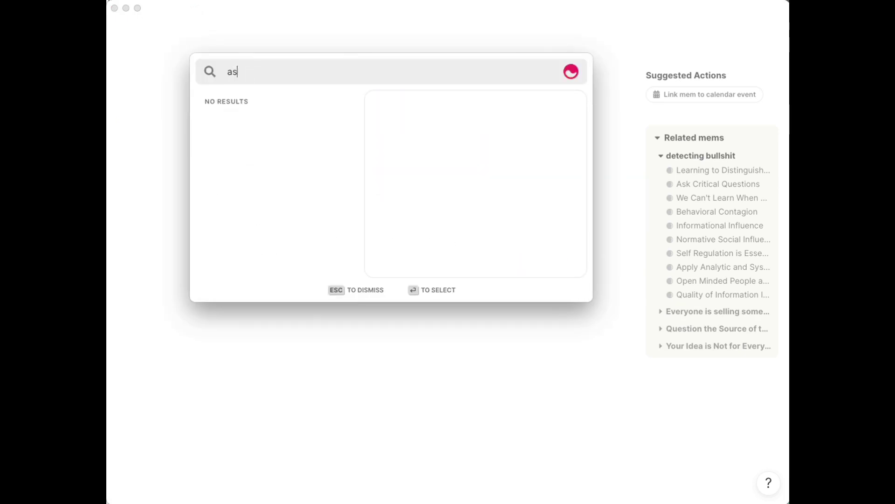
text(normative)
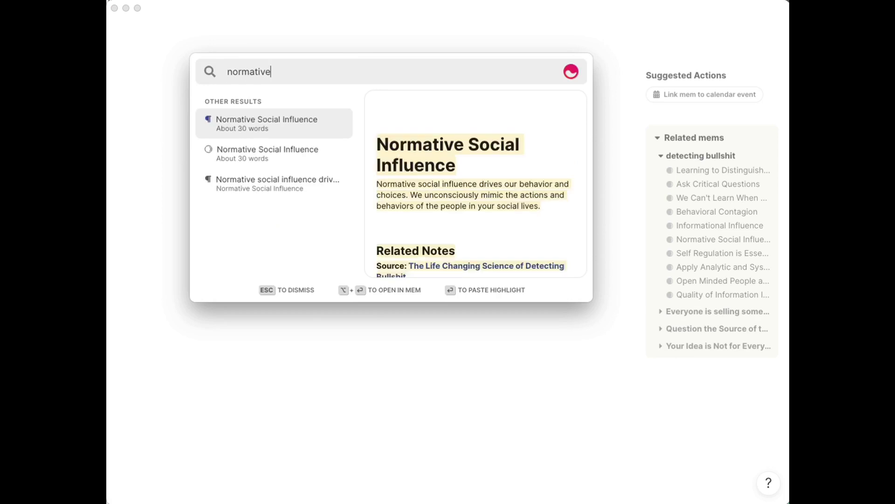
key(Return)
Step: Add the Open Minded People are Aware of Their Biases note after the last tags line
scroll(203, 345, down, 2)
click(285, 375)
key(Return)
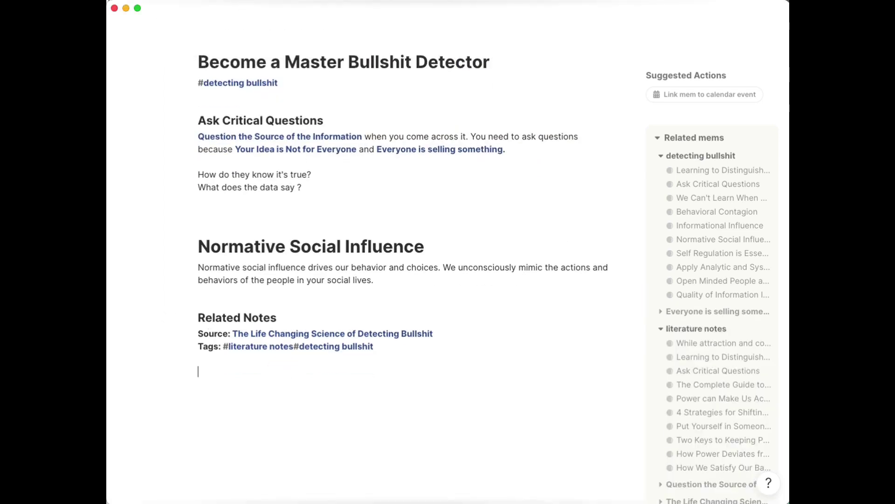
key(super+shift+space)
key(BackSpace)
key(BackSpace)
key(BackSpace)
key(BackSpace)
key(BackSpace)
key(BackSpace)
key(BackSpace)
key(BackSpace)
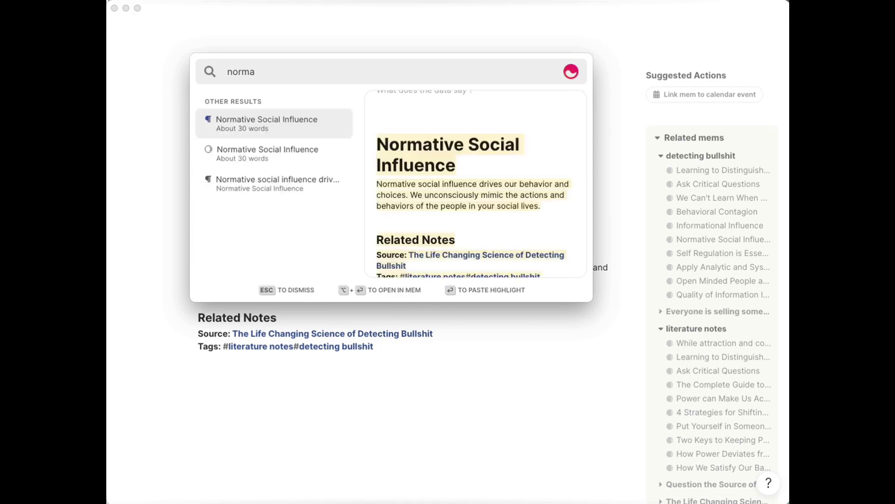
key(BackSpace)
text(wkj)
key(BackSpace)
key(BackSpace)
key(BackSpace)
text(i)
key(BackSpace)
text(open mind)
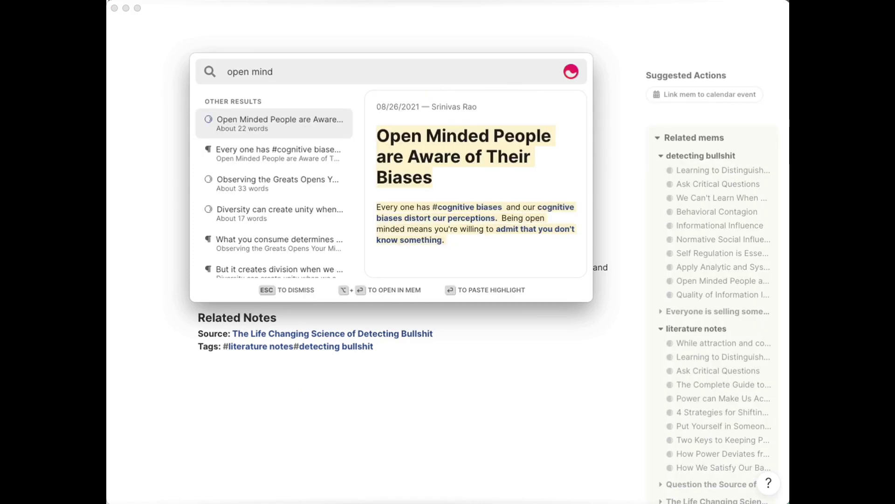
key(Escape)
Step: Append the Personality Tests Can't Predict Behavior or Performance note below it
scroll(314, 366, down, 3)
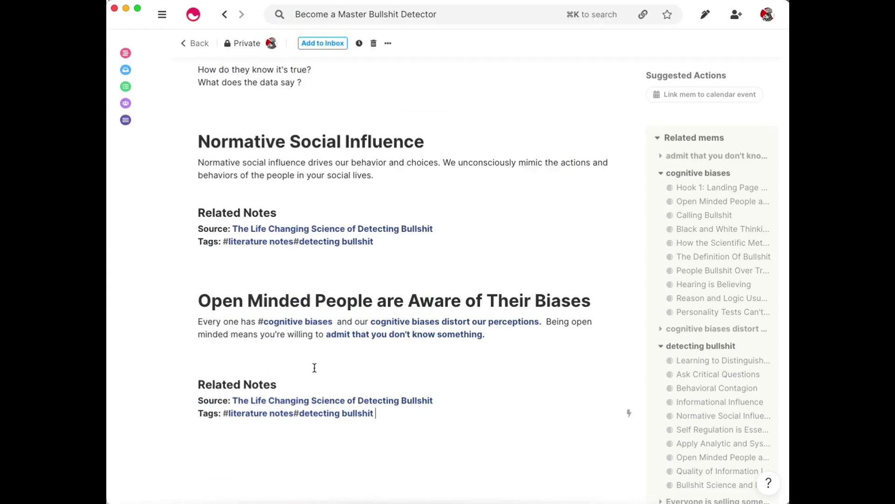
click(270, 433)
key(Return)
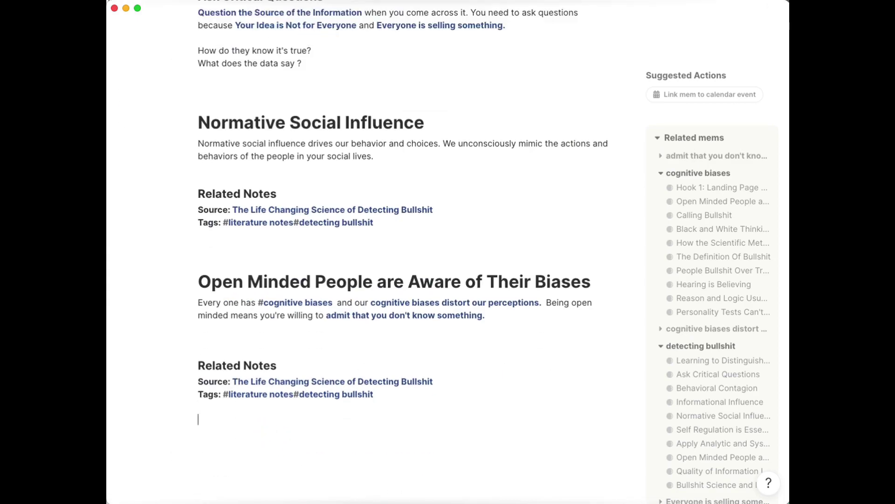
key(super+k)
key(BackSpace)
key(BackSpace)
key(BackSpace)
key(BackSpace)
key(BackSpace)
key(BackSpace)
key(BackSpace)
key(BackSpace)
key(BackSpace)
text(Per)
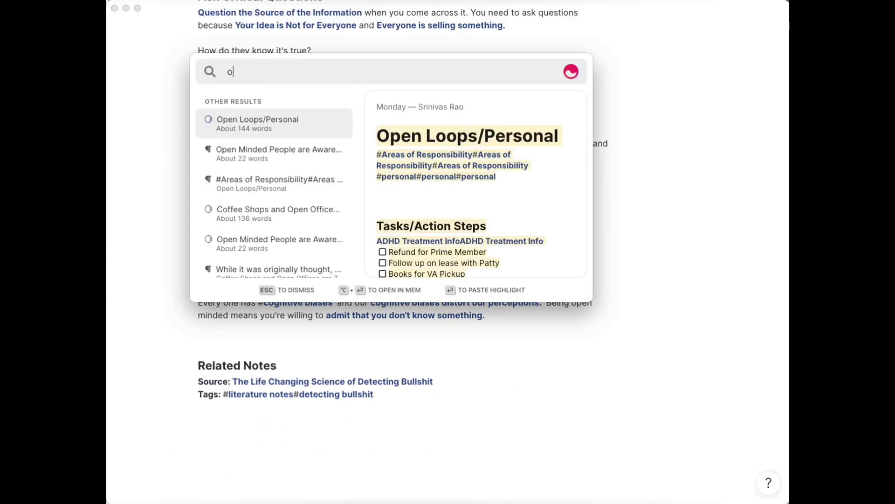
text(sonalit)
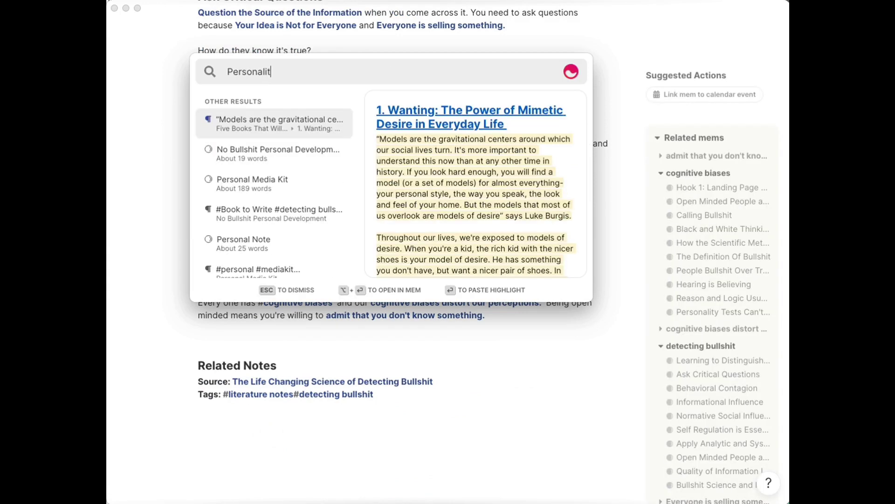
text(y test)
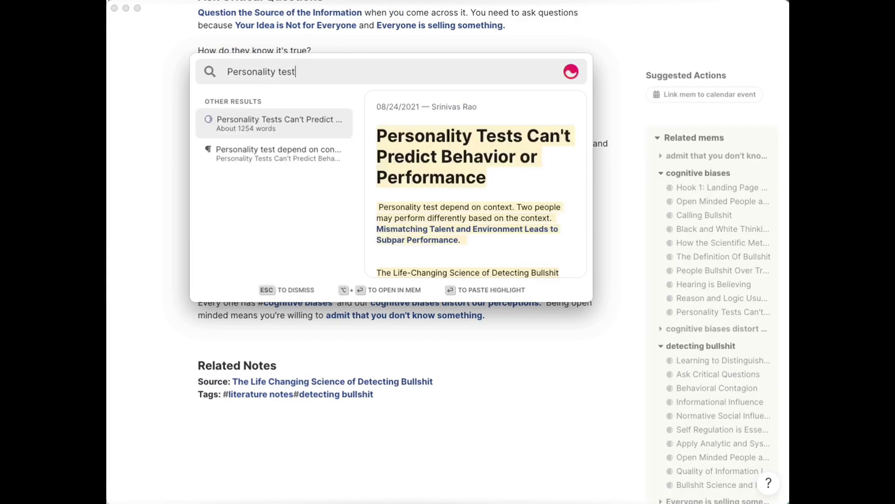
key(Return)
scroll(352, 345, up, 15)
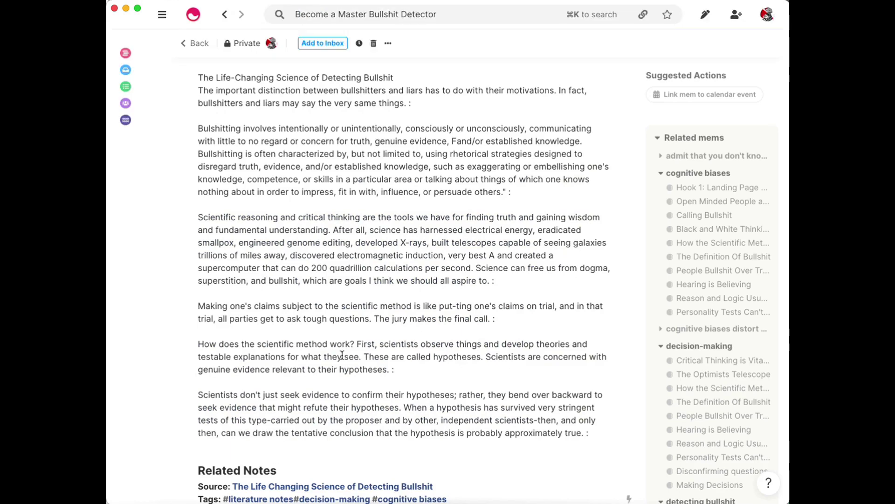
scroll(355, 350, up, 15)
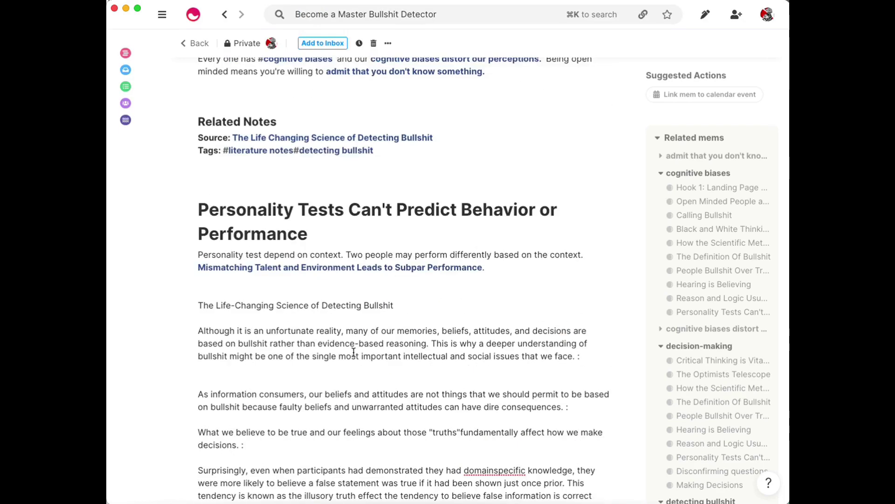